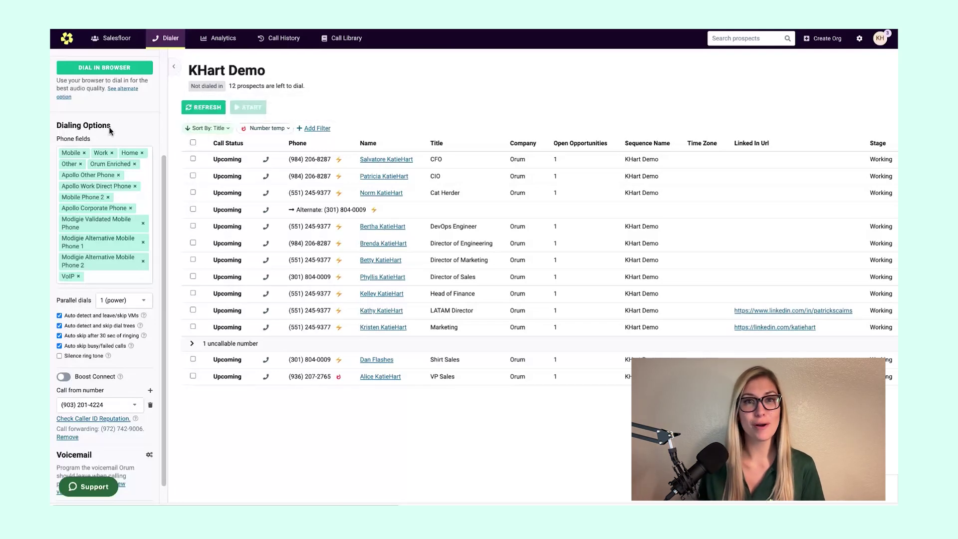
# Step: Reorder the dialer phone fields so Home comes after Orum Enriched, with VoIP re-added last
pyautogui.scroll(-1, 120, 124)
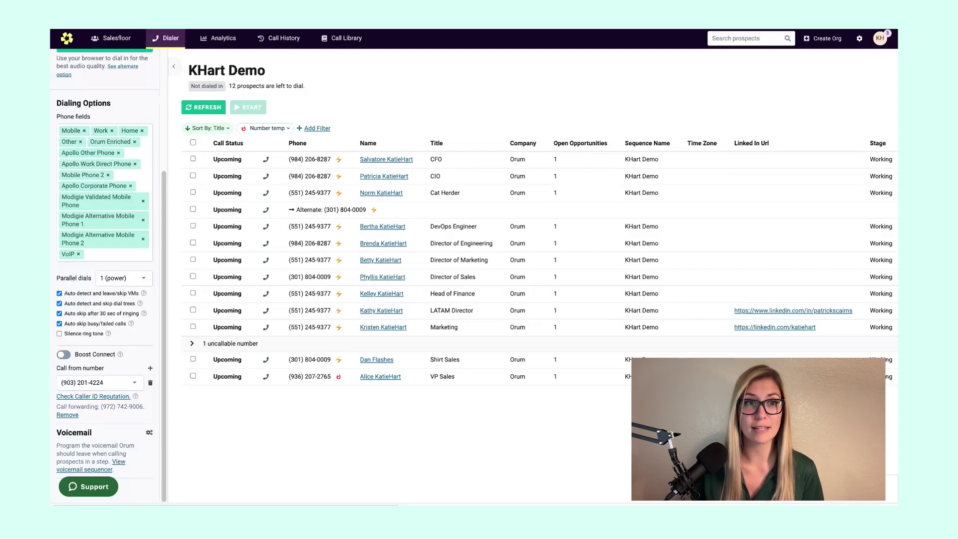
pyautogui.click(100, 259)
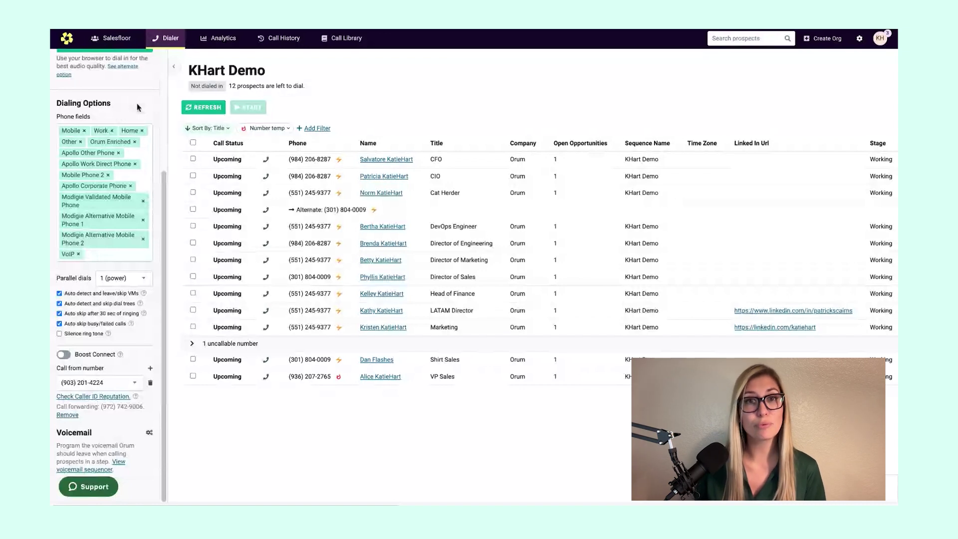
pyautogui.click(78, 254)
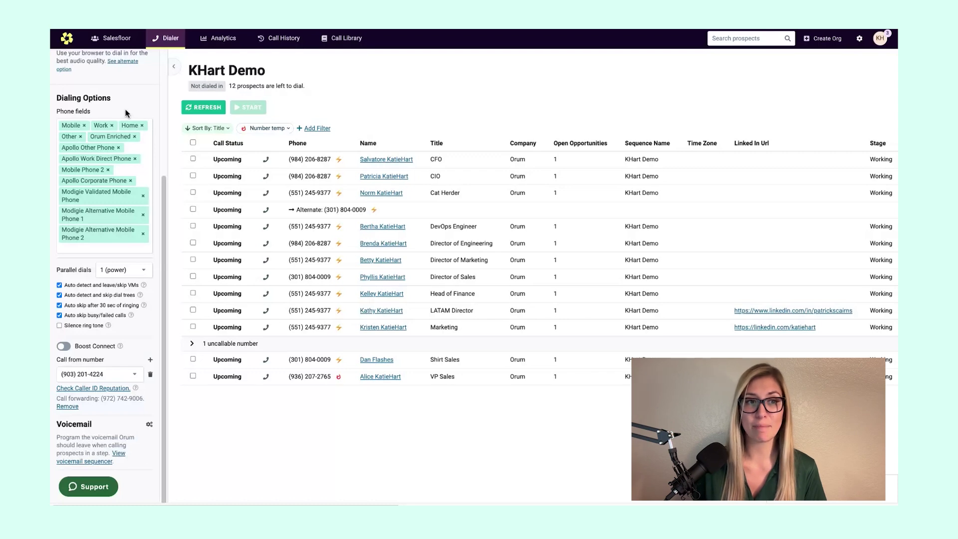
pyautogui.click(115, 249)
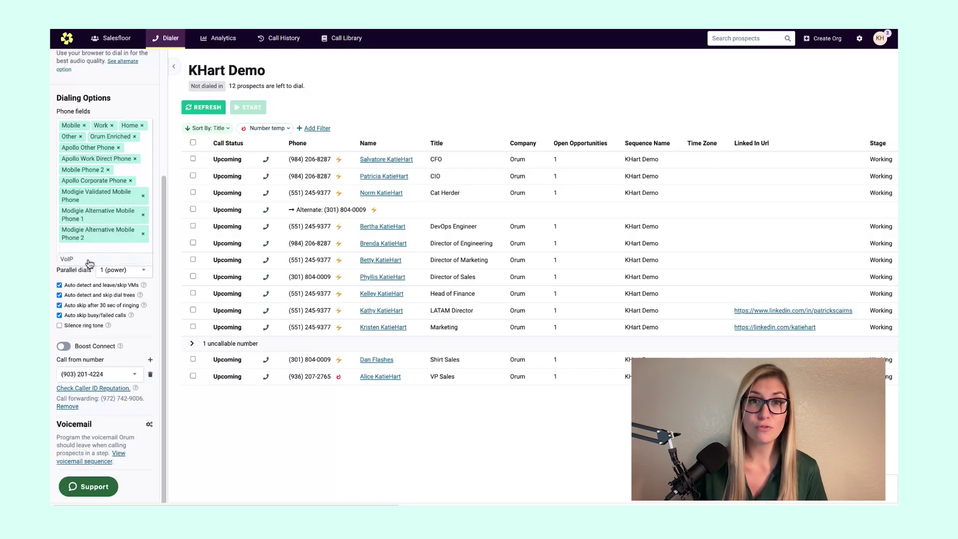
pyautogui.click(93, 265)
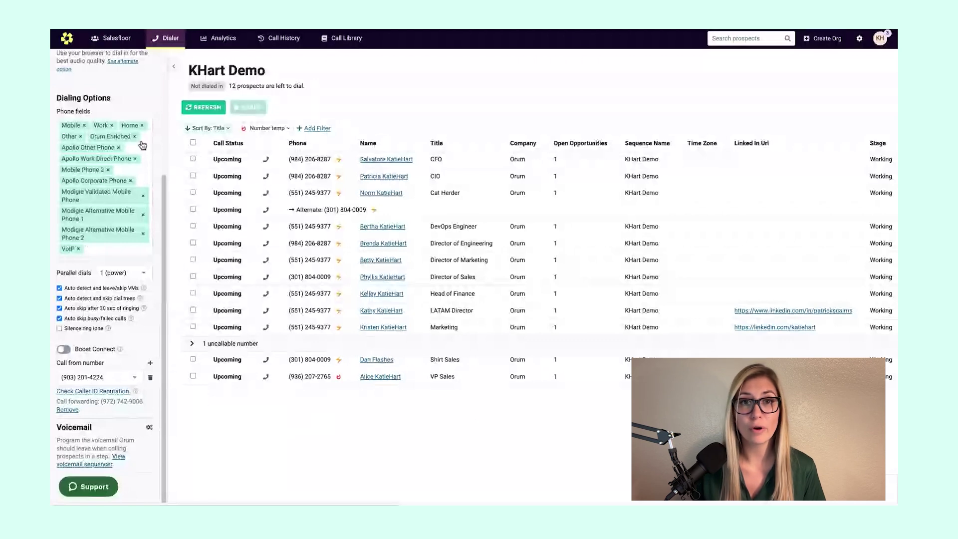
pyautogui.click(141, 125)
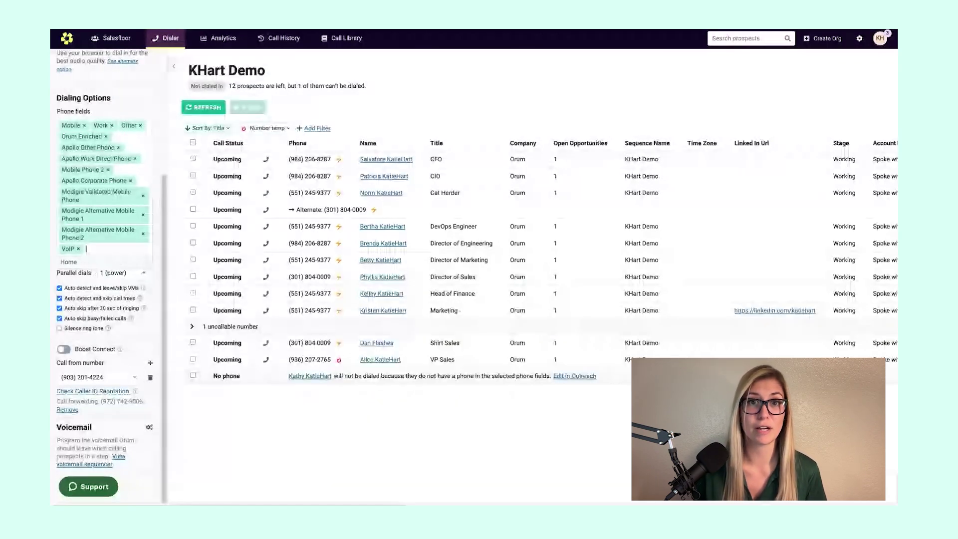
pyautogui.click(68, 261)
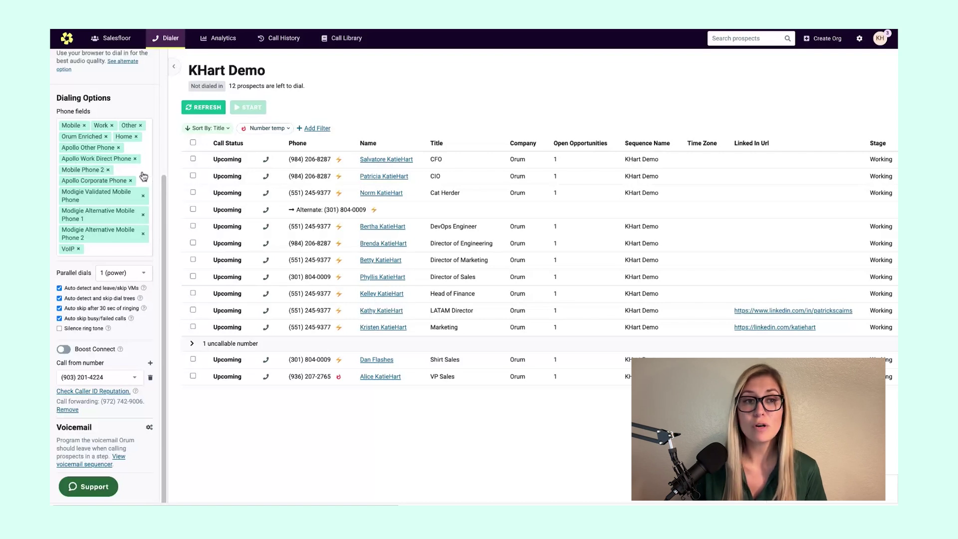
pyautogui.moveTo(72, 128); pyautogui.dragTo(103, 251)
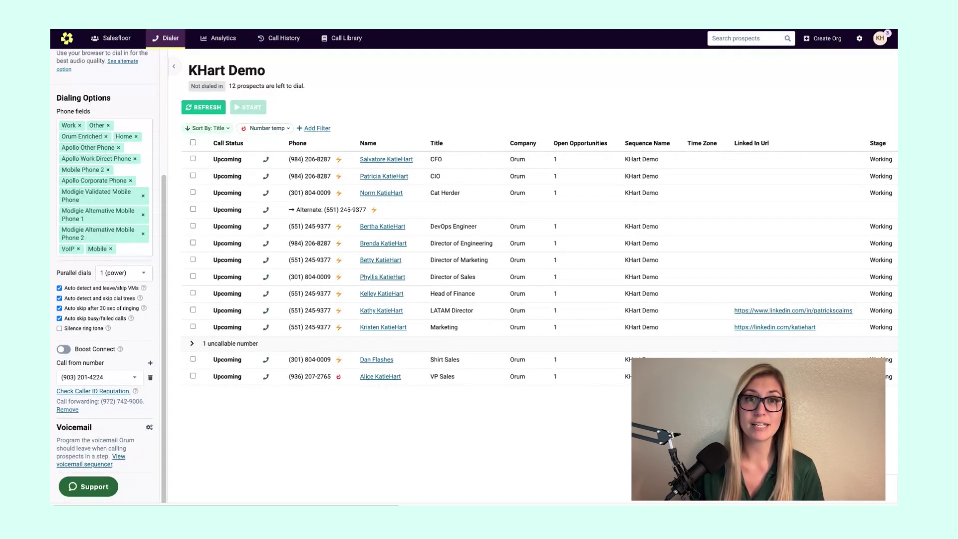
pyautogui.click(97, 248)
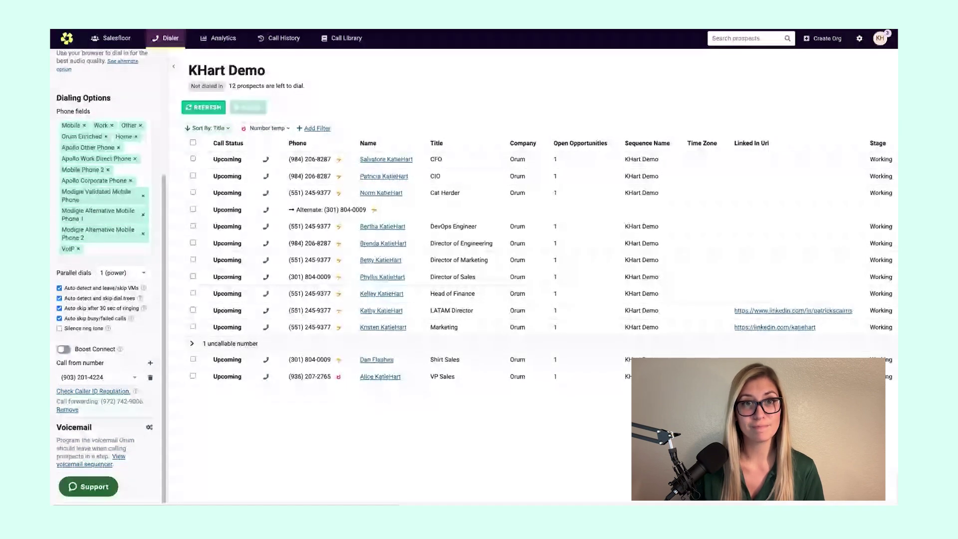
pyautogui.scroll(-1, 102, 224)
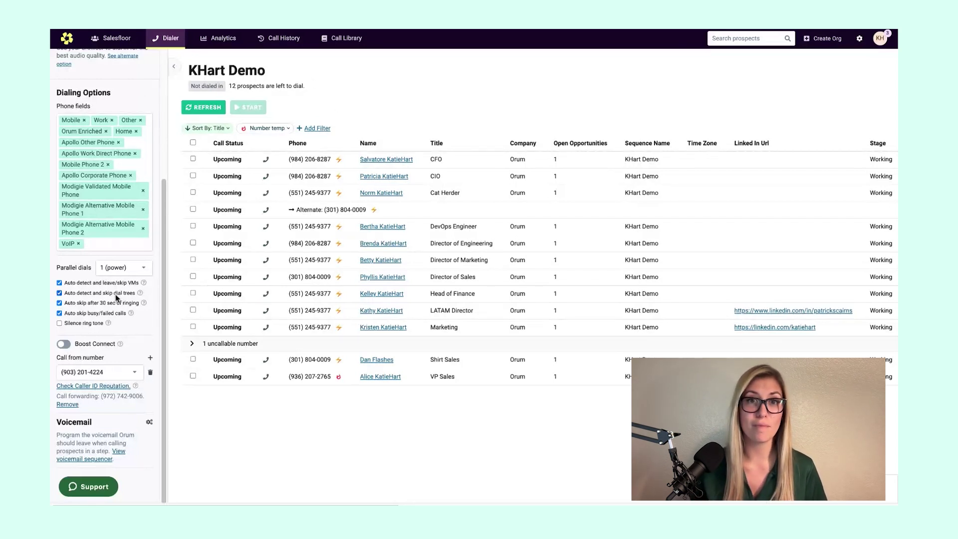
pyautogui.click(151, 359)
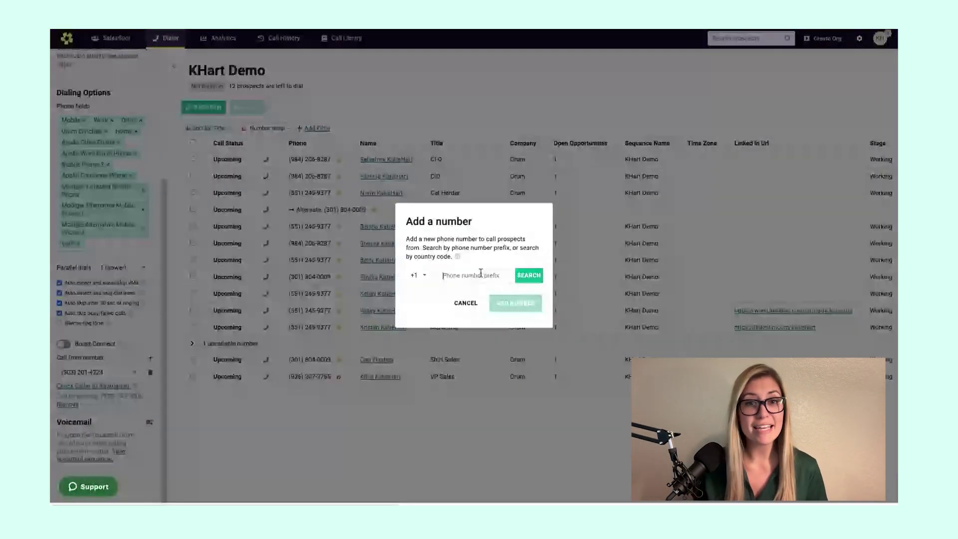
pyautogui.click(418, 279)
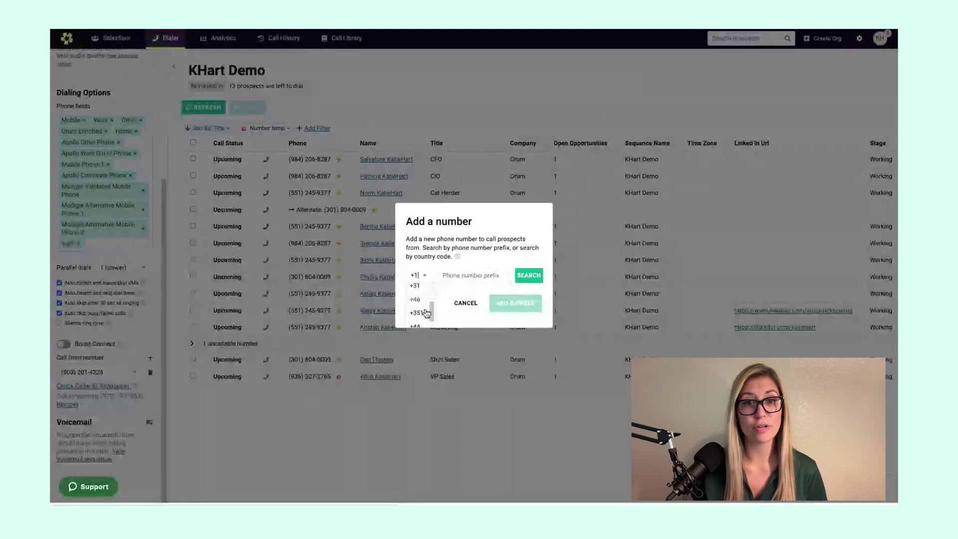
pyautogui.click(467, 267)
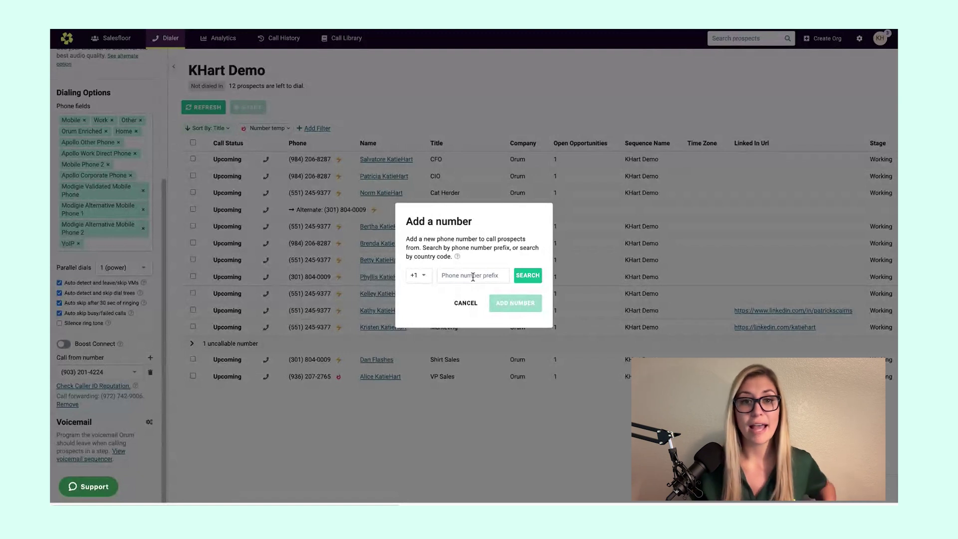
pyautogui.write('336')
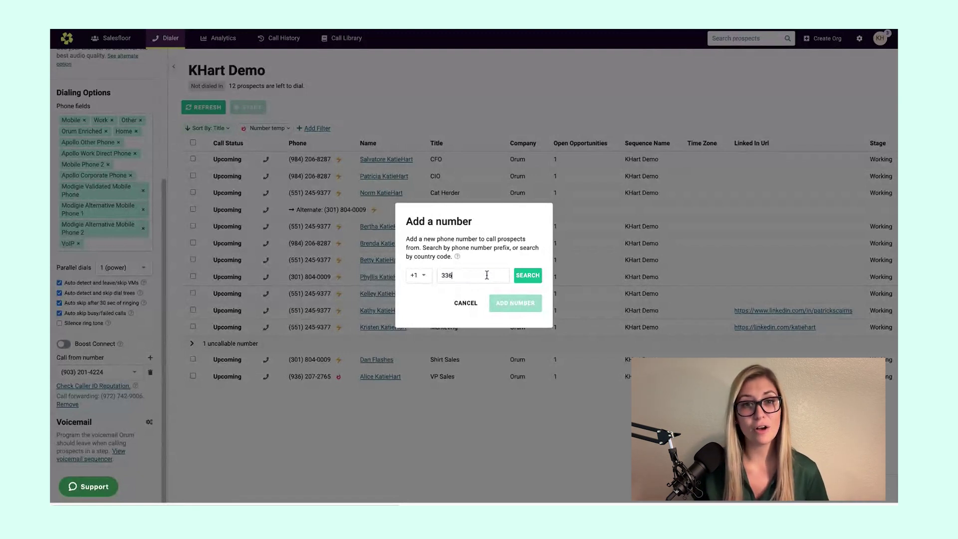
pyautogui.click(527, 282)
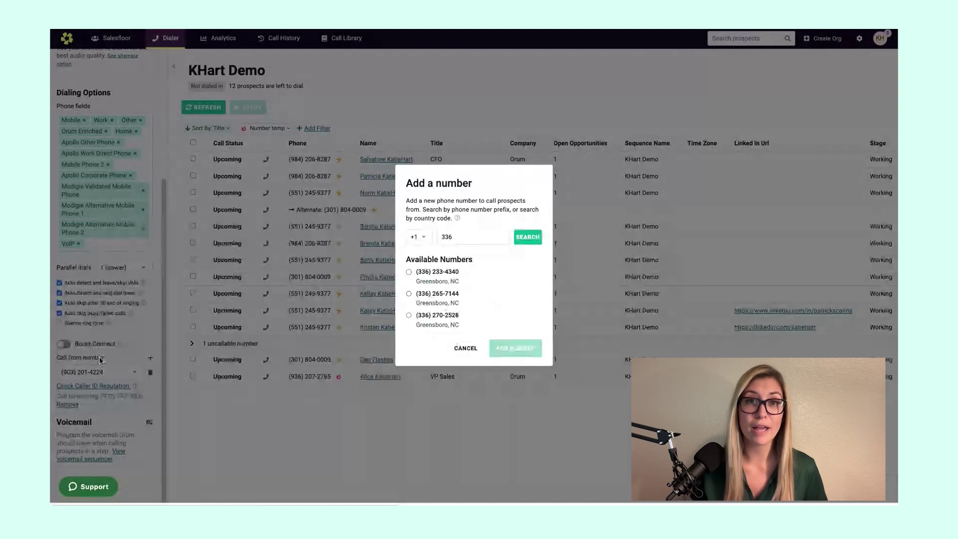
pyautogui.click(410, 272)
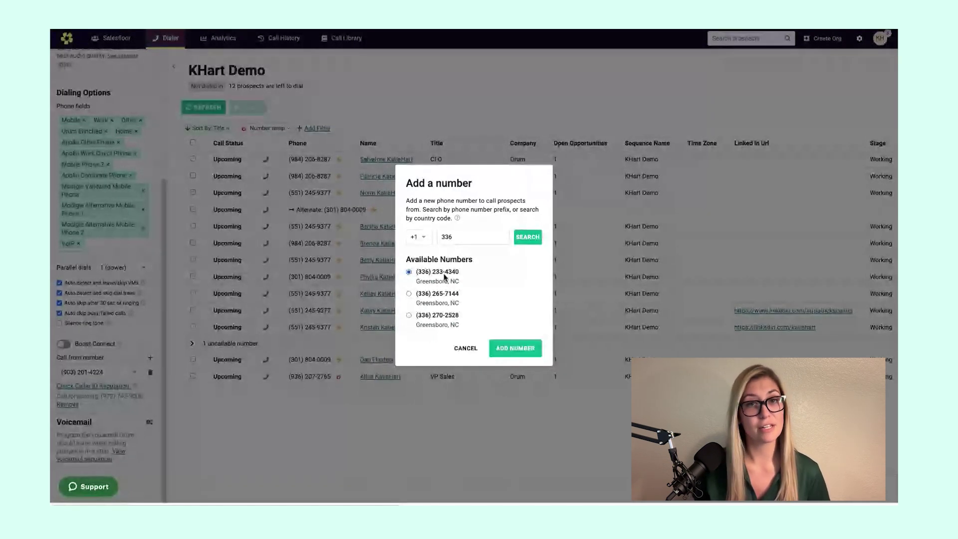
pyautogui.click(514, 349)
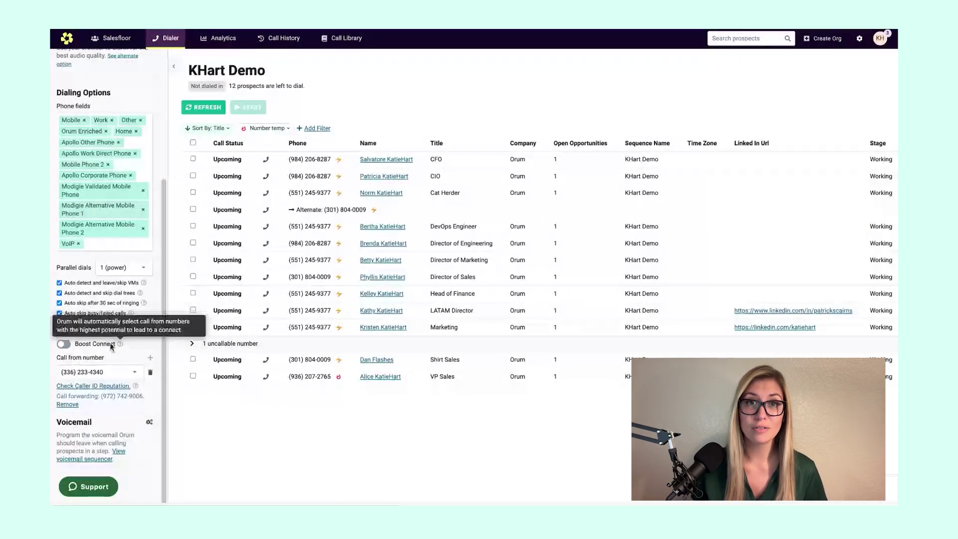
pyautogui.click(99, 372)
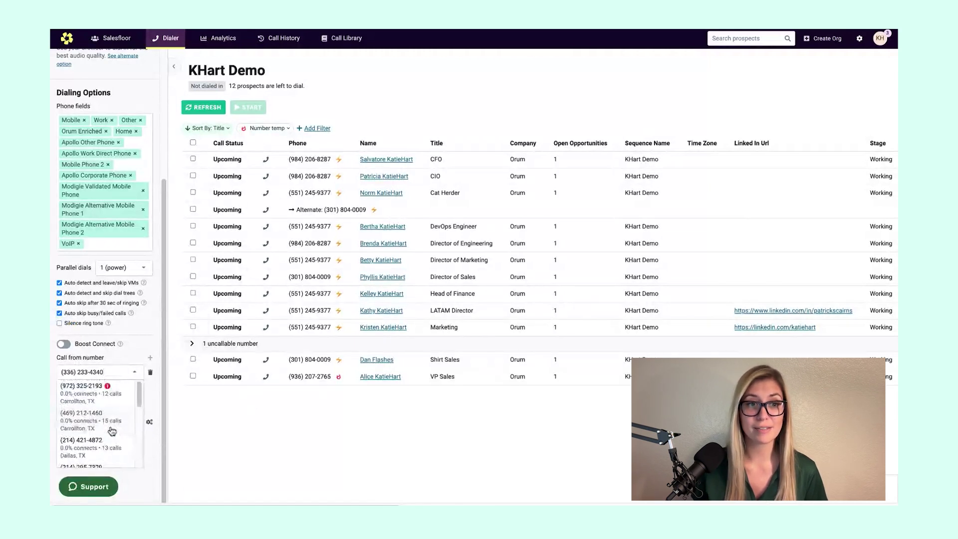
pyautogui.moveTo(106, 388)
pyautogui.scroll(-3, 102, 392)
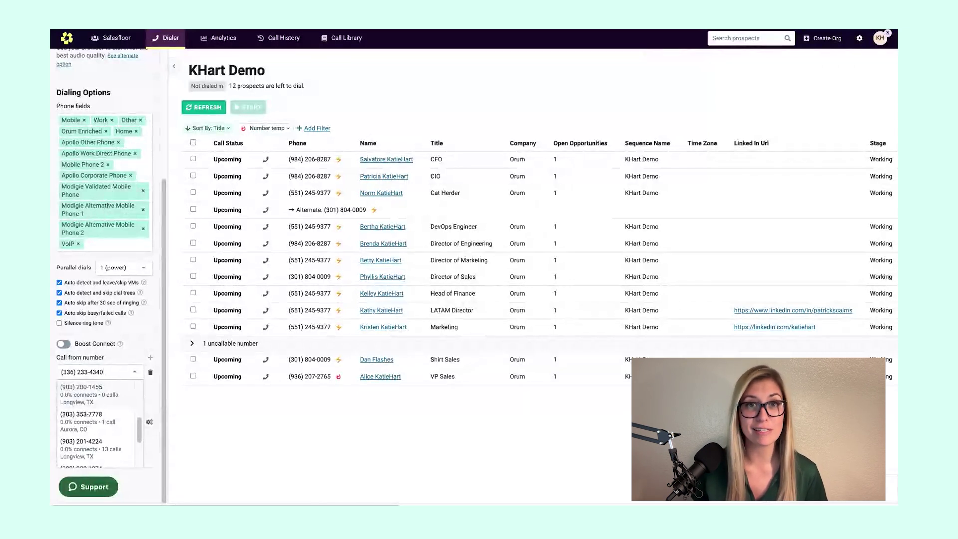
pyautogui.scroll(-3, 100, 420)
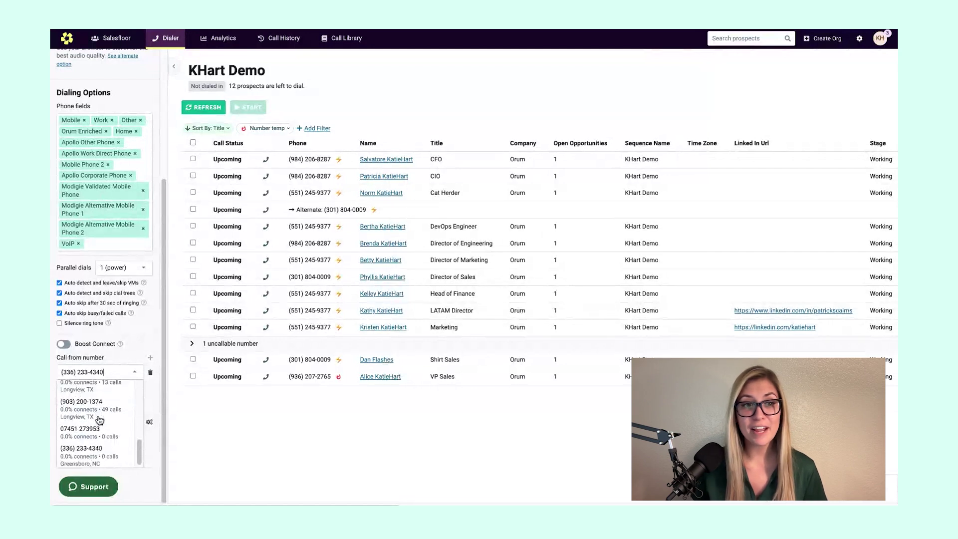
pyautogui.scroll(2, 100, 421)
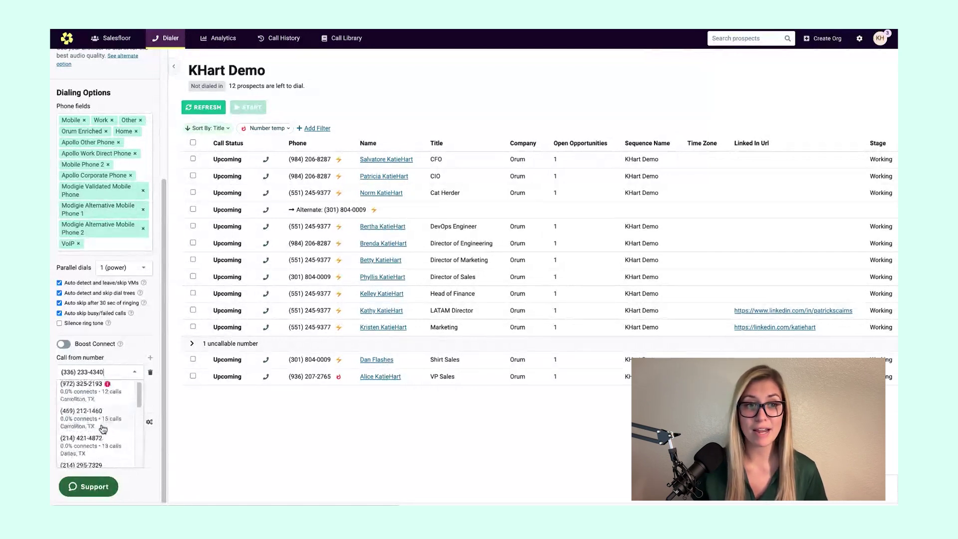
pyautogui.scroll(-2, 99, 427)
pyautogui.click(122, 358)
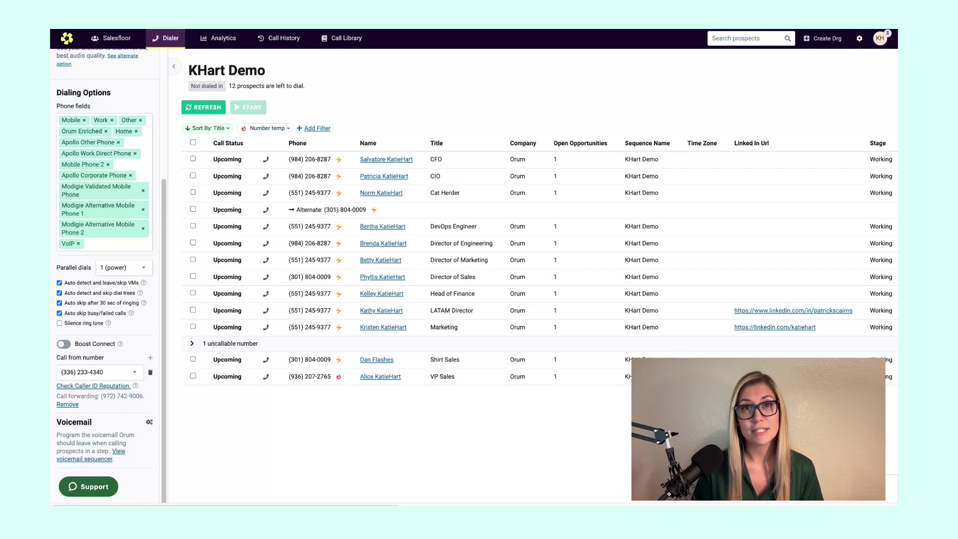
pyautogui.click(151, 374)
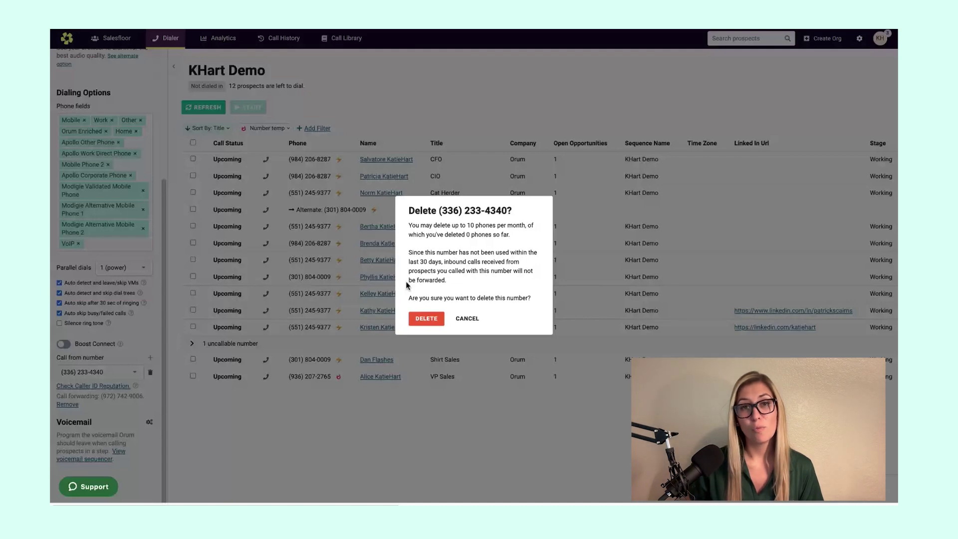
pyautogui.click(468, 318)
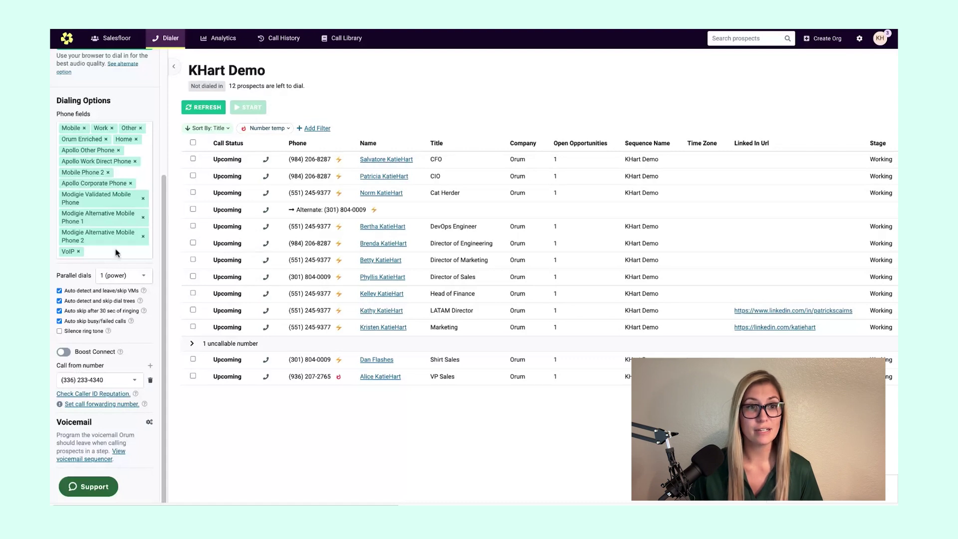
# Step: Paste your own phone number as the call forwarding number and complete its verification
pyautogui.click(126, 403)
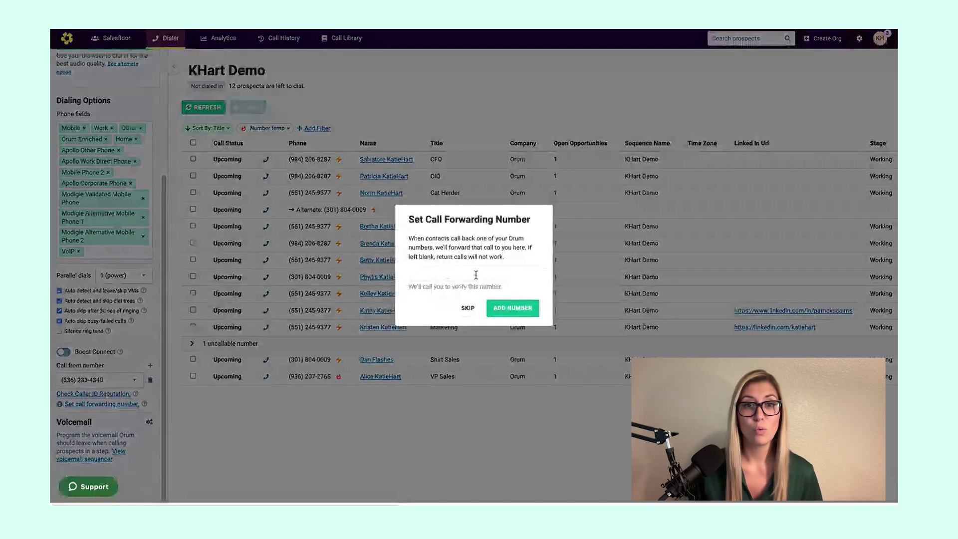
pyautogui.hotkey('ctrl', 'v')
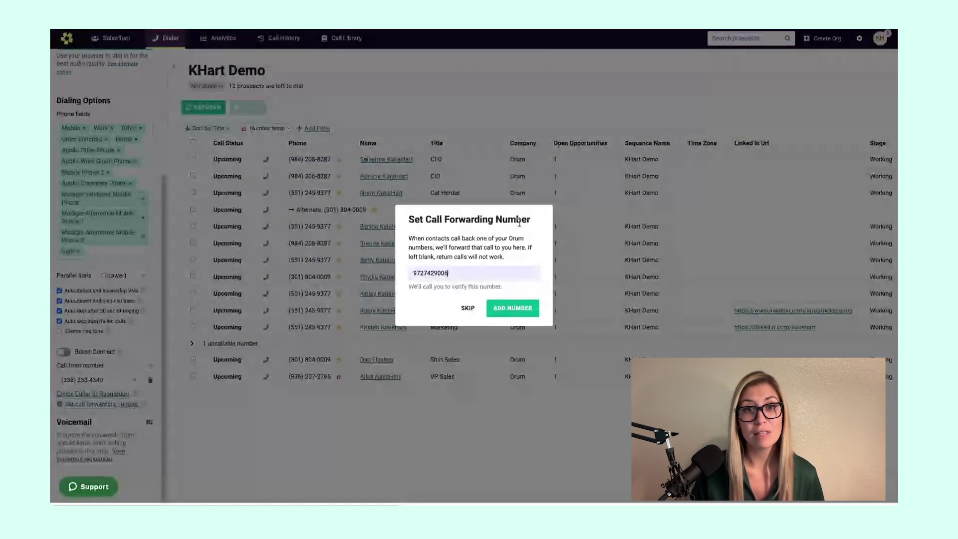
pyautogui.click(527, 308)
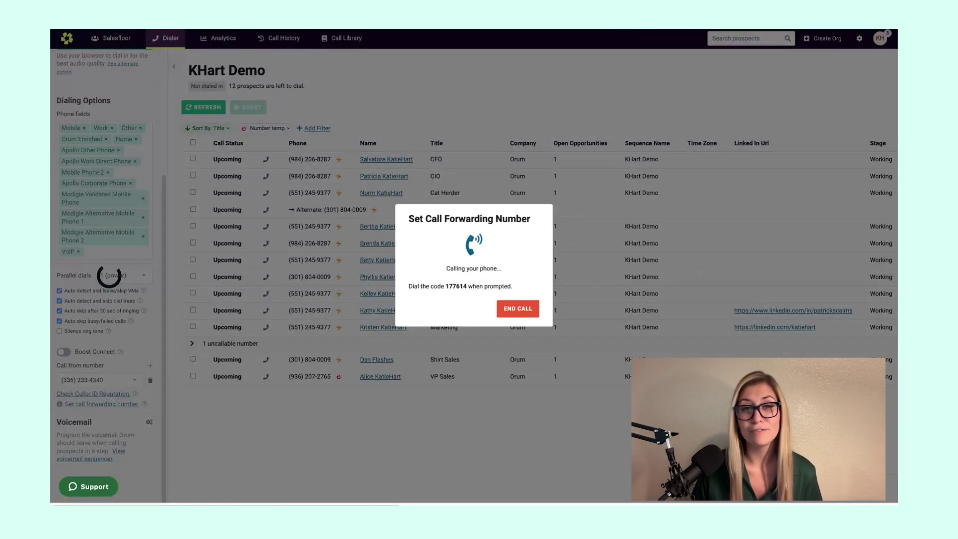
pyautogui.click(519, 309)
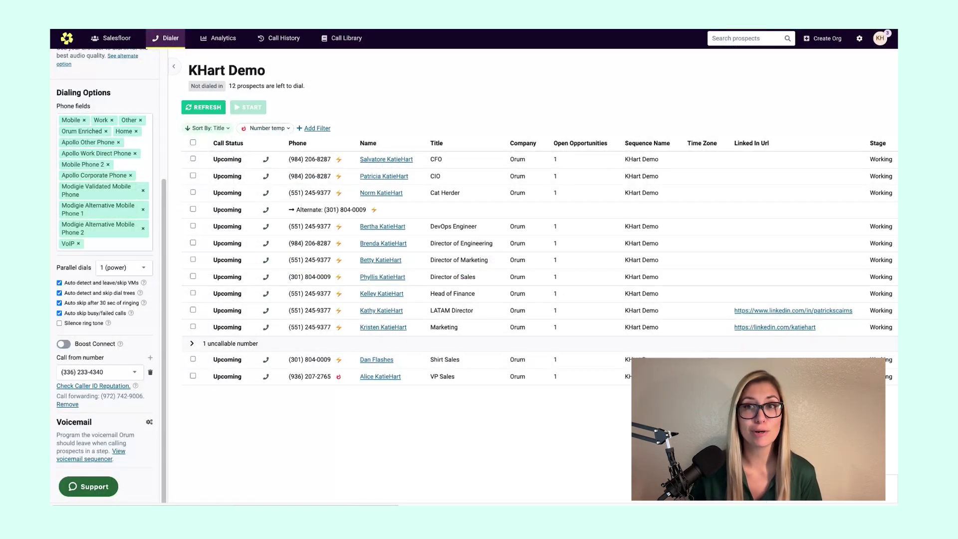
# Step: Review Desktop notifications under Personal Settings > System, highlighting the browser permission note
pyautogui.click(879, 38)
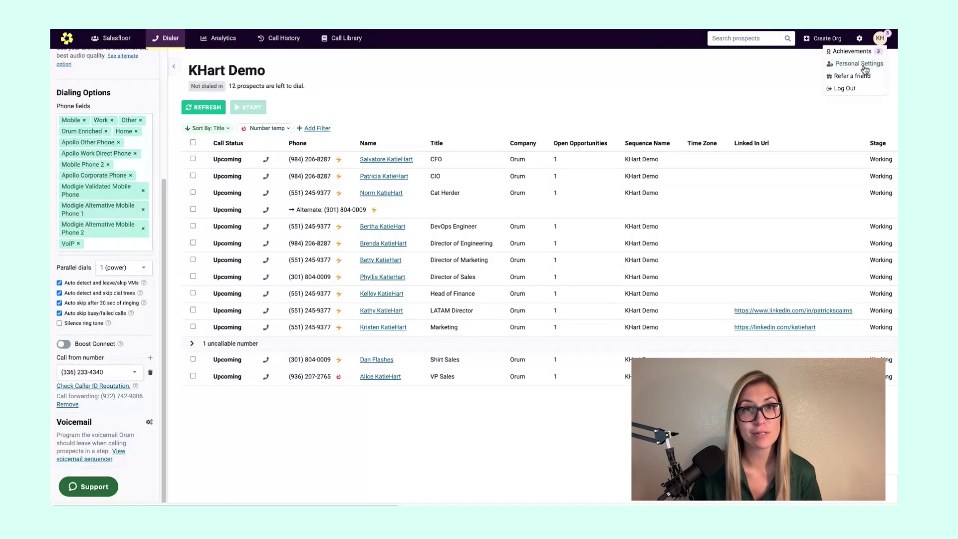
pyautogui.click(865, 65)
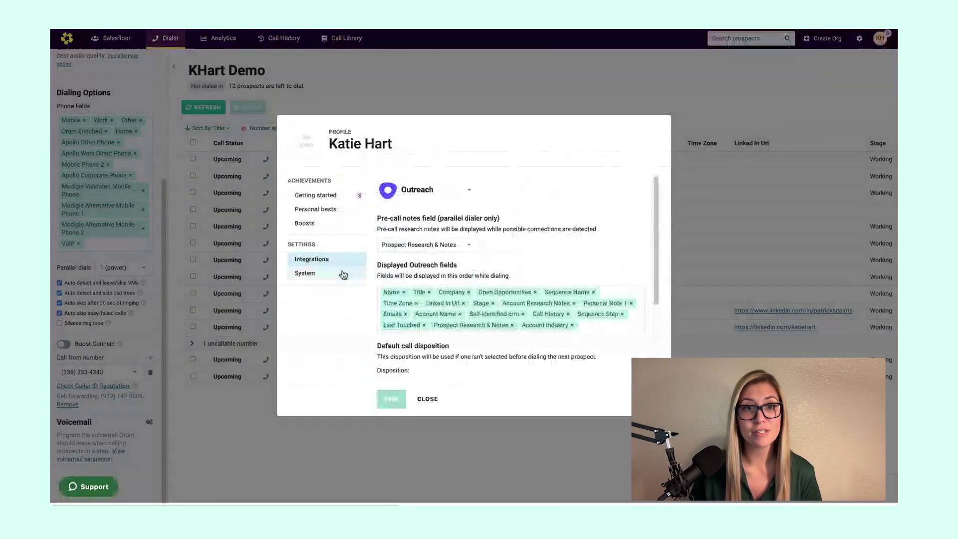
pyautogui.click(341, 273)
pyautogui.scroll(-4, 533, 291)
pyautogui.scroll(2, 383, 234)
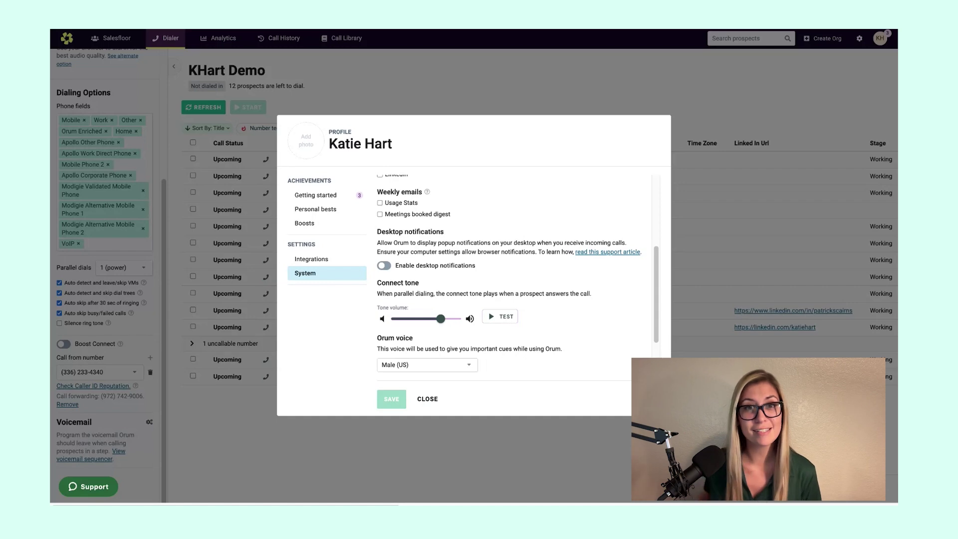
pyautogui.moveTo(639, 257); pyautogui.dragTo(559, 251)
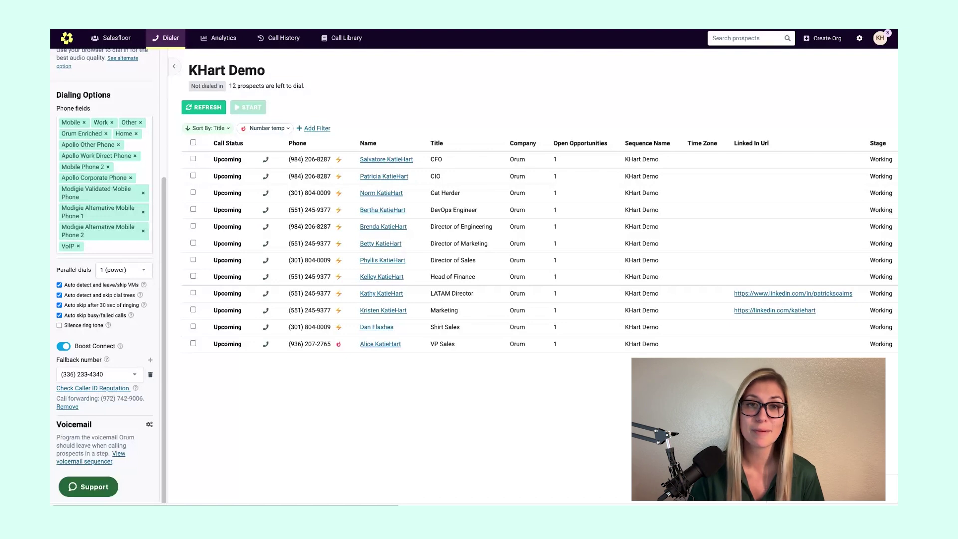
pyautogui.click(64, 347)
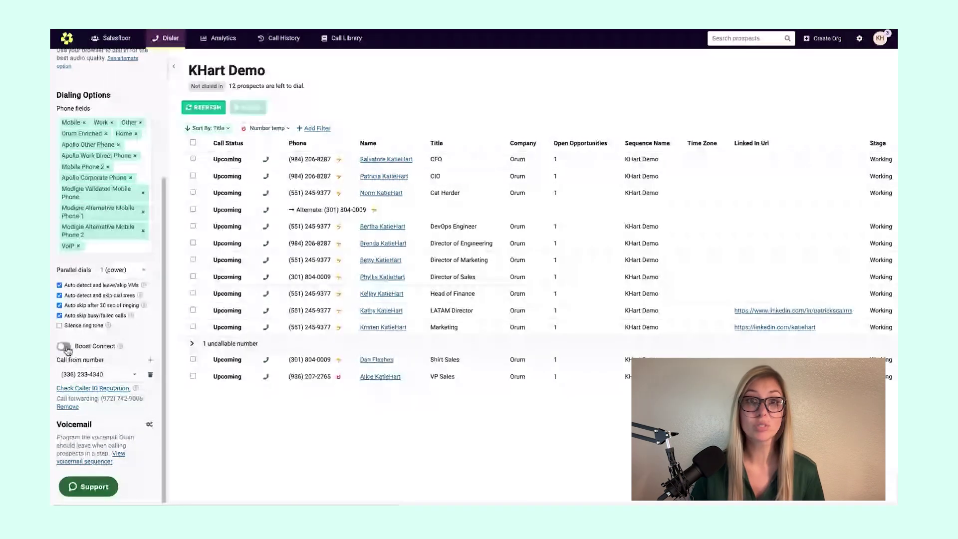
pyautogui.click(64, 347)
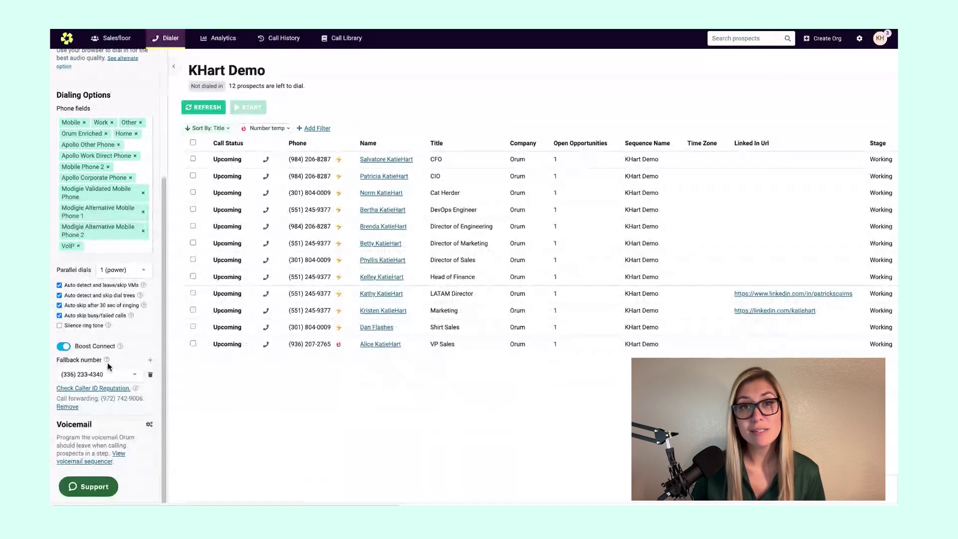
pyautogui.moveTo(108, 365)
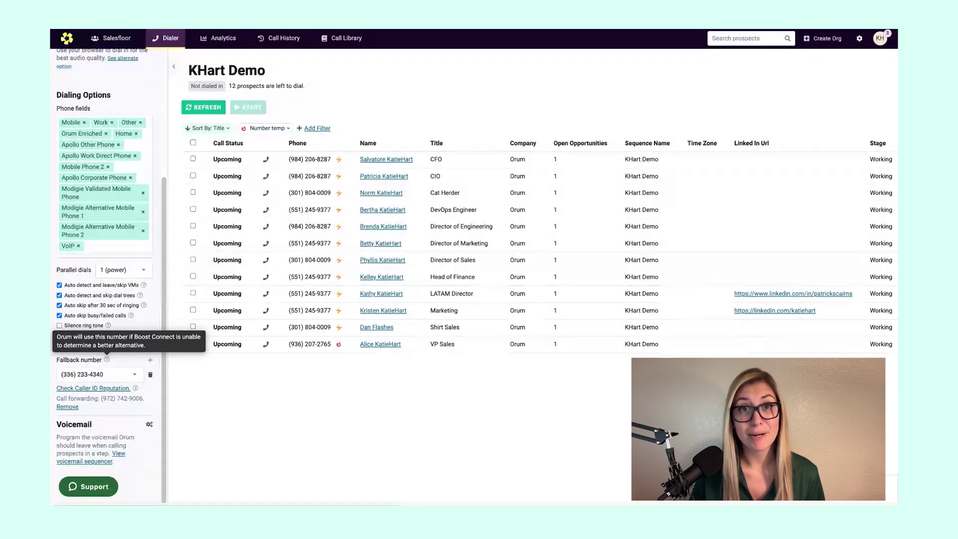
pyautogui.scroll(-1, 134, 365)
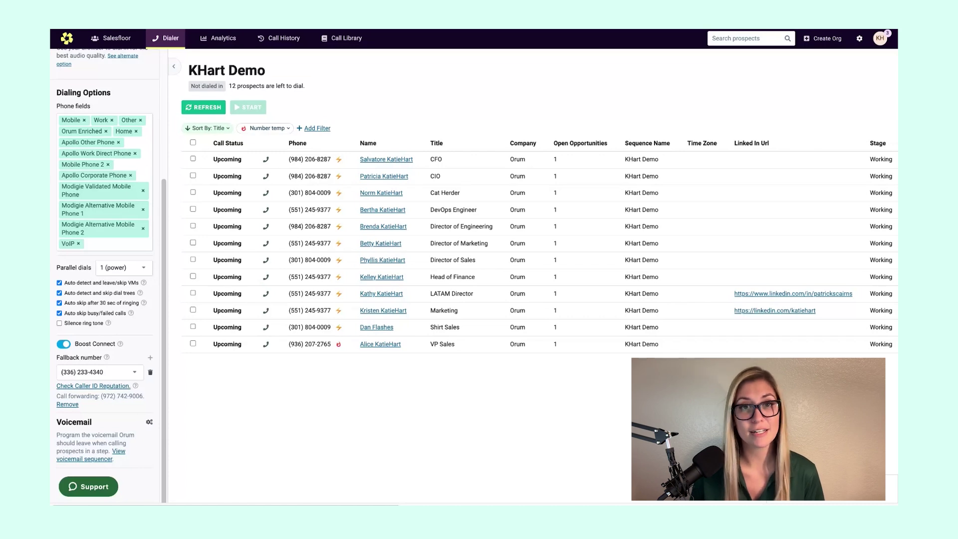
# Step: Check the caller ID reputation of the outgoing number and close the results
pyautogui.click(100, 387)
pyautogui.moveTo(417, 239); pyautogui.dragTo(491, 239)
pyautogui.click(423, 289)
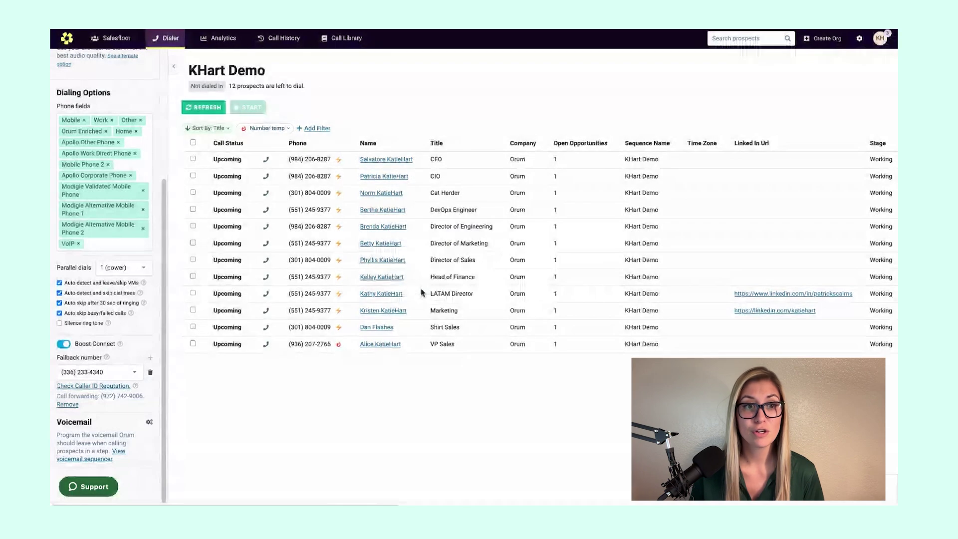
pyautogui.click(131, 372)
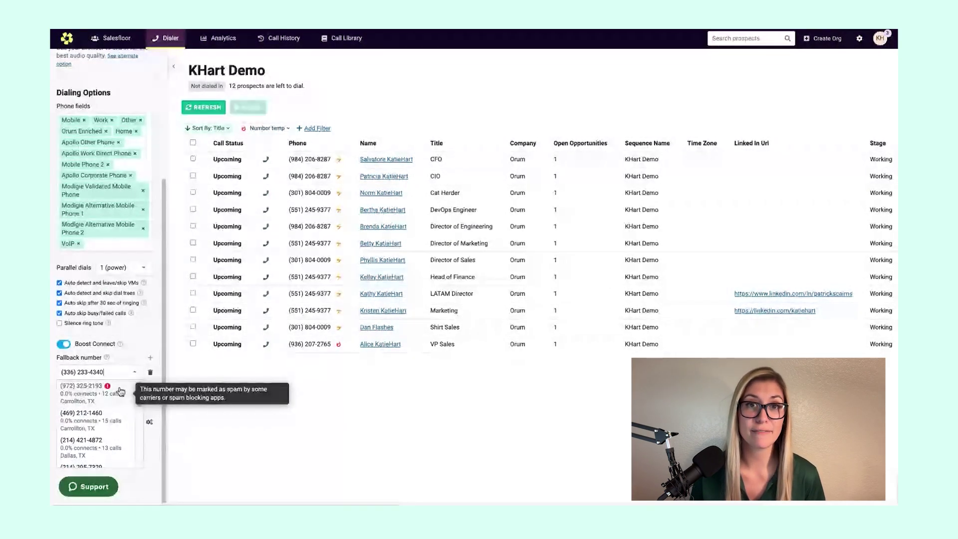
pyautogui.click(89, 391)
pyautogui.click(151, 373)
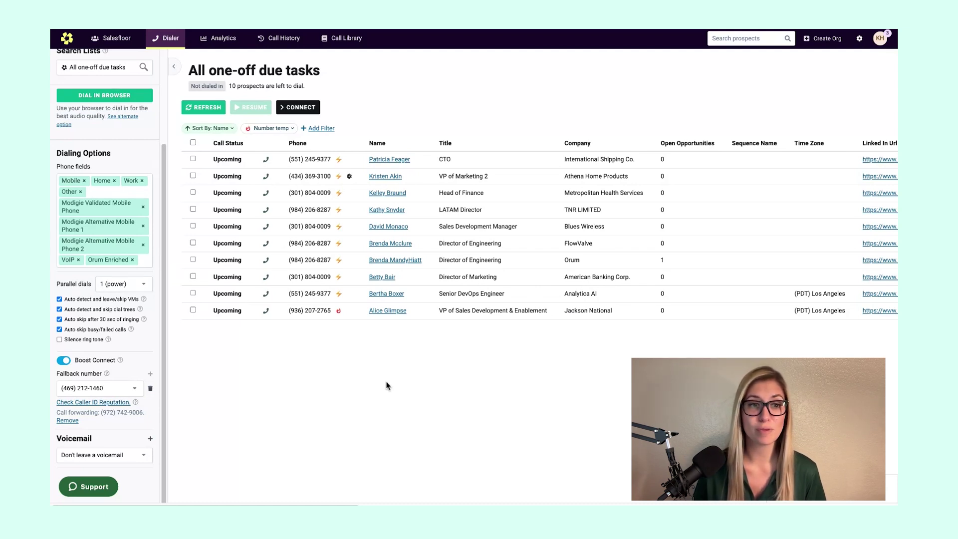
pyautogui.click(150, 438)
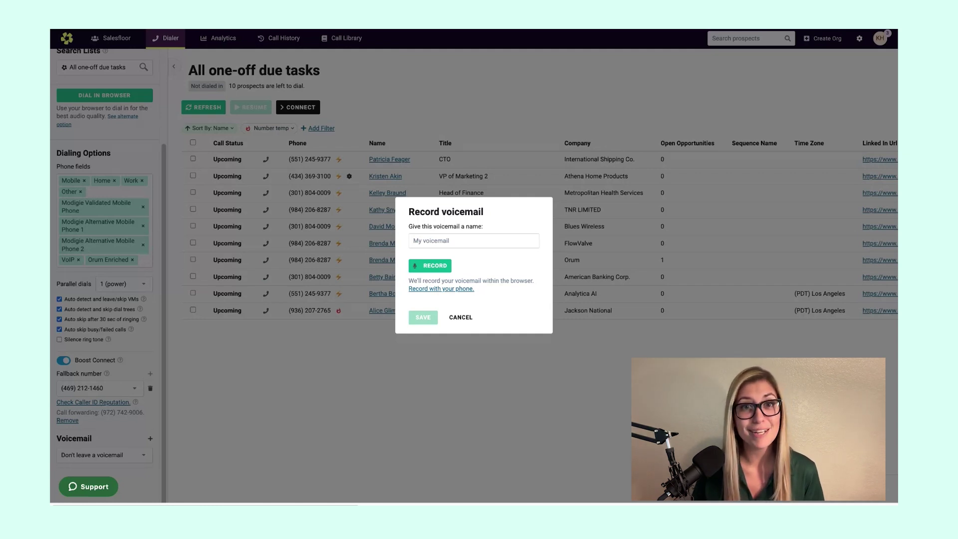
pyautogui.click(460, 318)
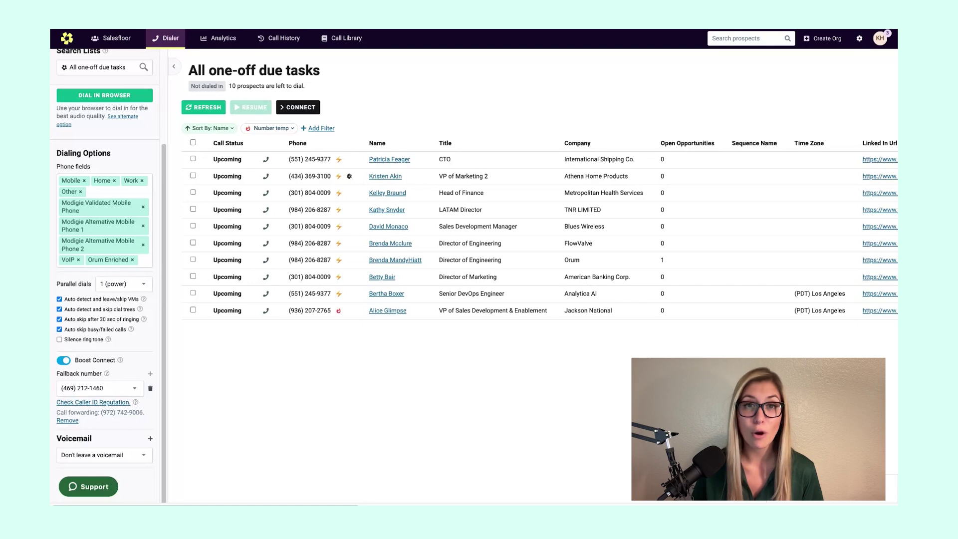
# Step: Switch to the KHart Demo prospect list and open its voicemail sequencer
pyautogui.scroll(3, 95, 199)
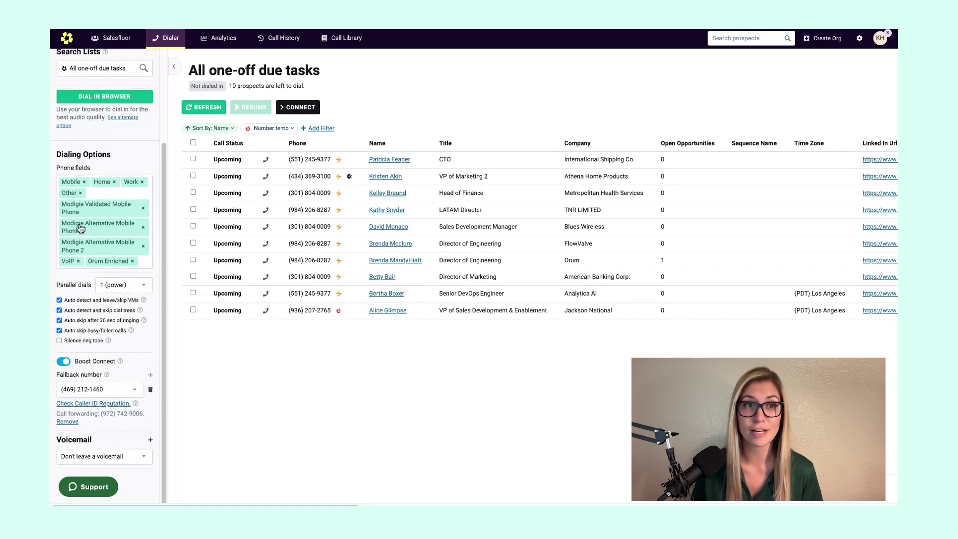
pyautogui.click(105, 184)
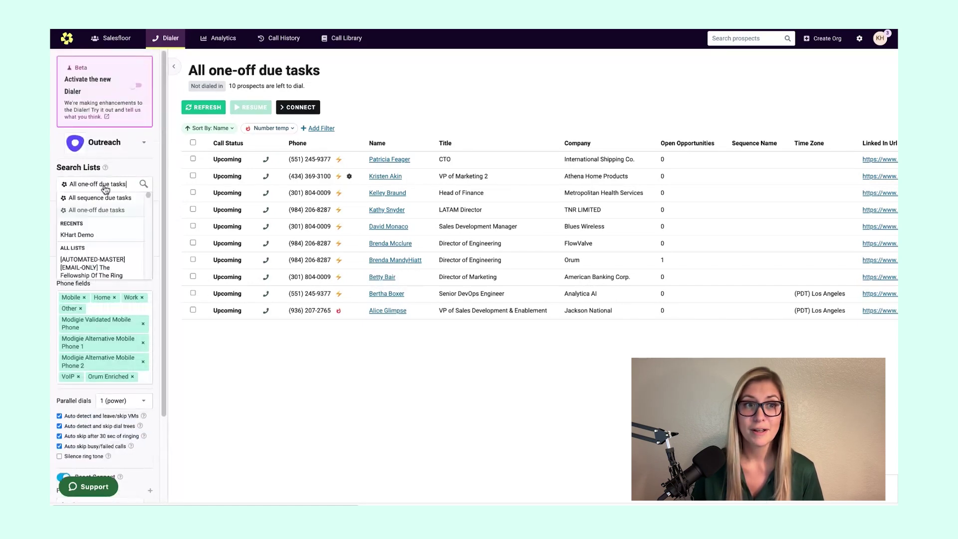
pyautogui.click(105, 233)
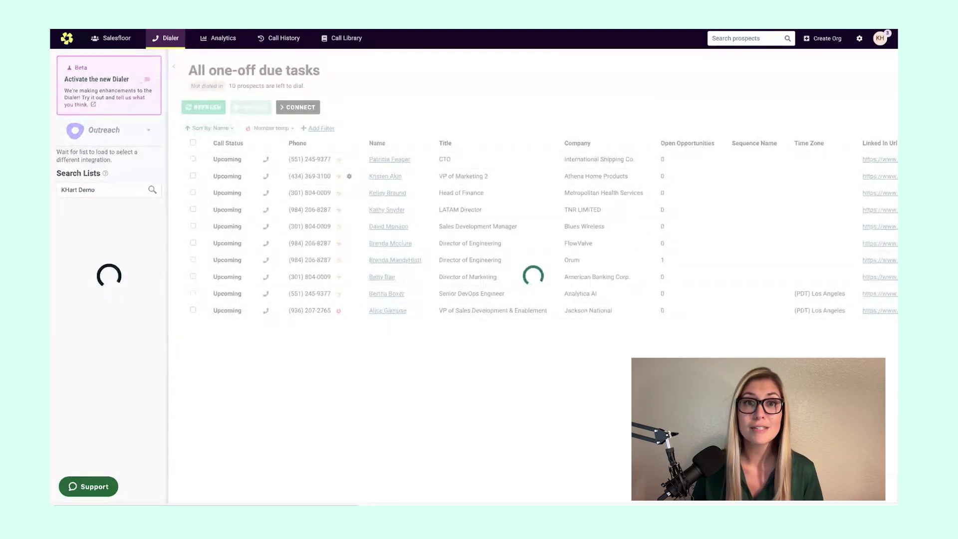
pyautogui.scroll(-4, 104, 275)
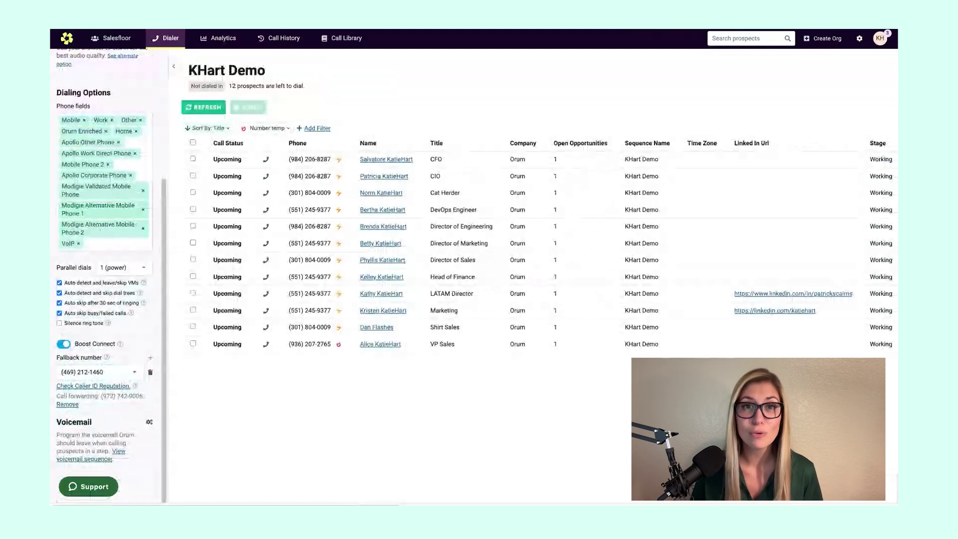
pyautogui.click(94, 458)
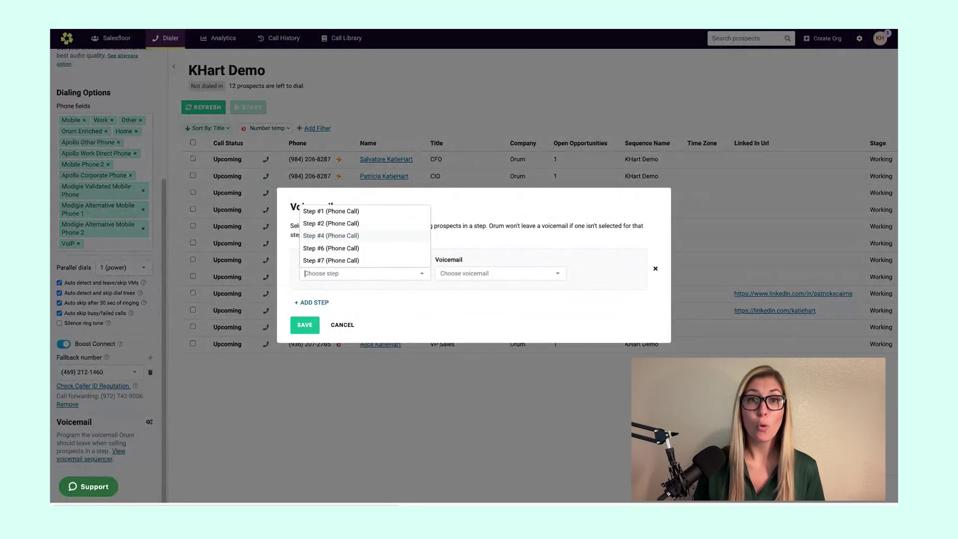